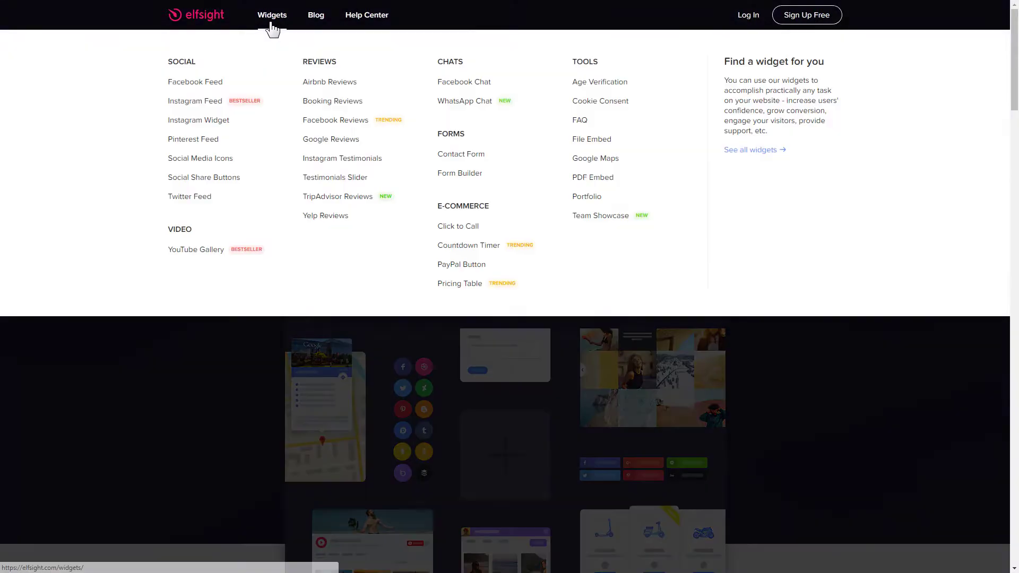
Go to the Countdown Timer widget page from Elfsight's widget catalogue.
left_click(481, 254)
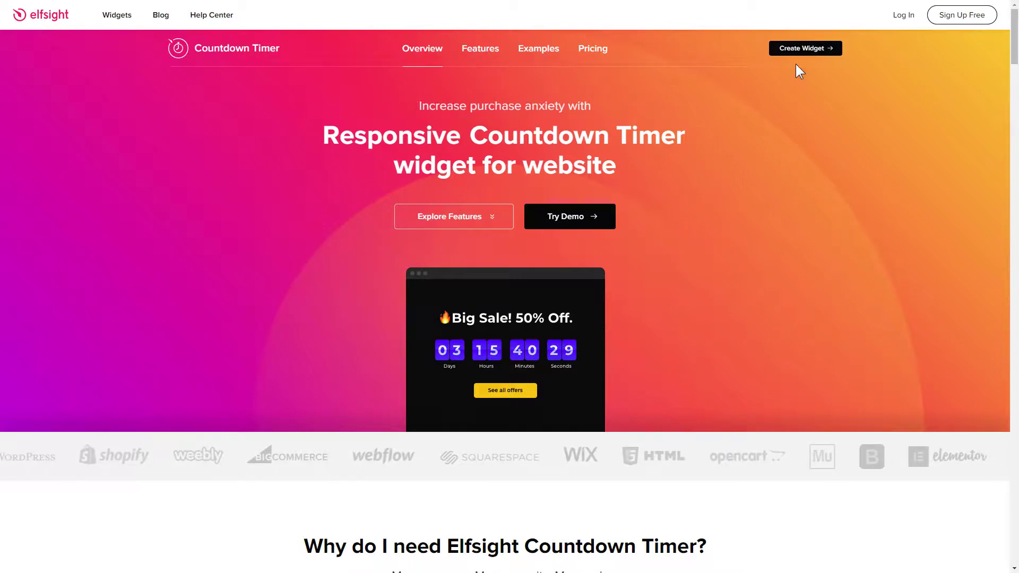
Start a Countdown Timer widget, preview Urgency Countdown and Black Friday, then reselect the default template.
left_click(802, 49)
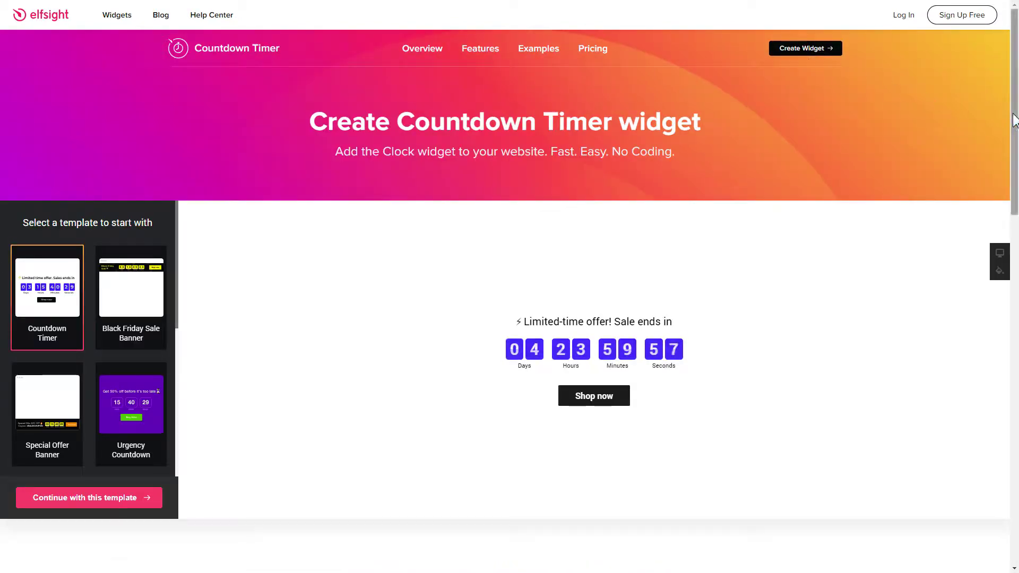
scroll(1013, 119, "down", 2)
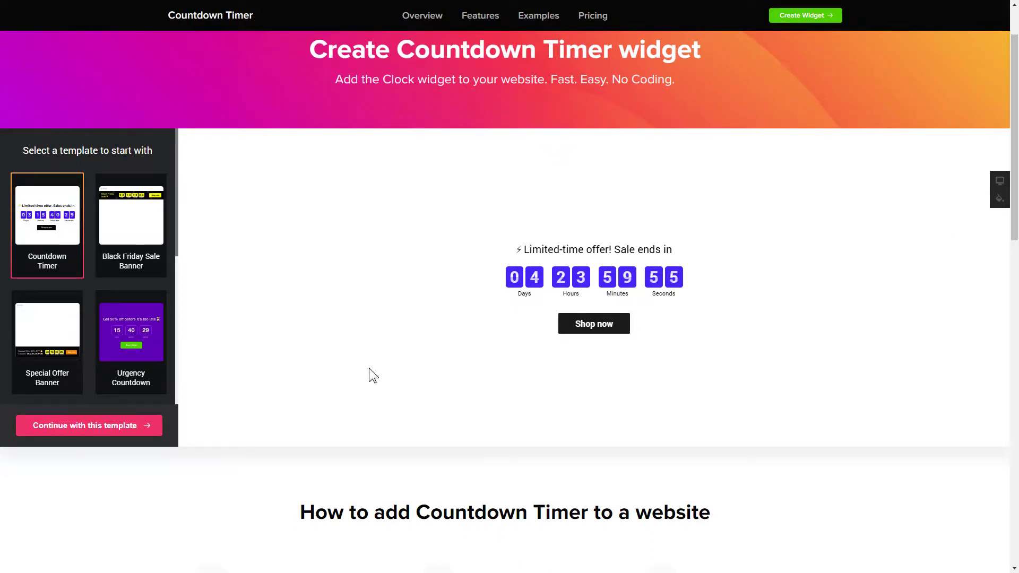
left_click(131, 382)
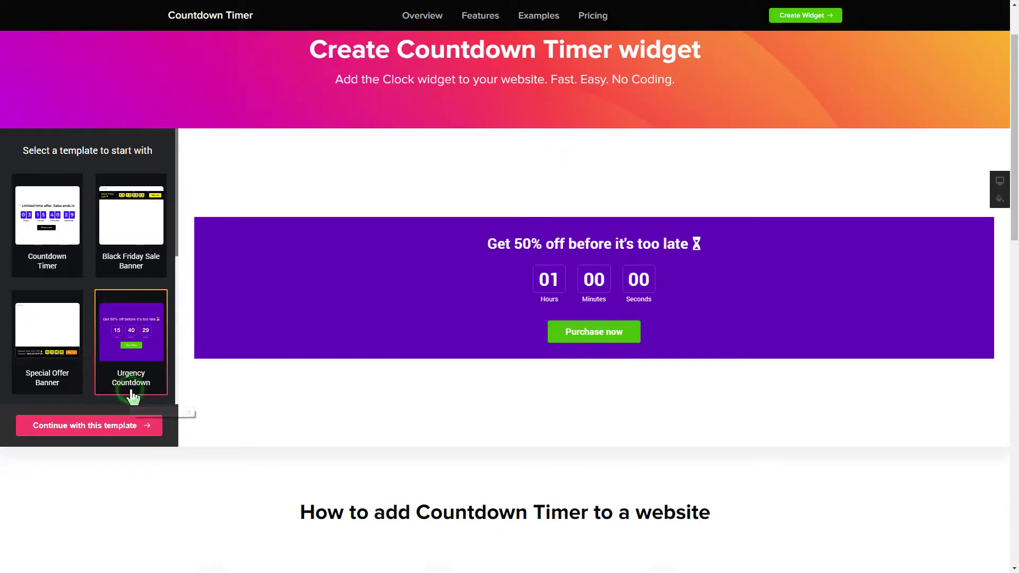
left_click(129, 274)
left_click(47, 272)
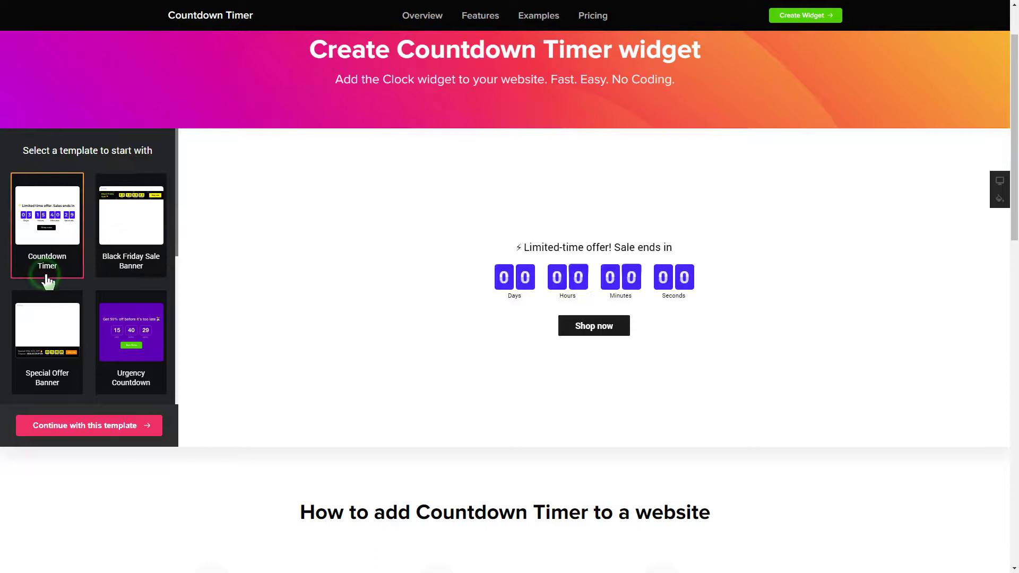
Continue to the template's settings and keep the Start-to-finish timer type.
left_click(89, 424)
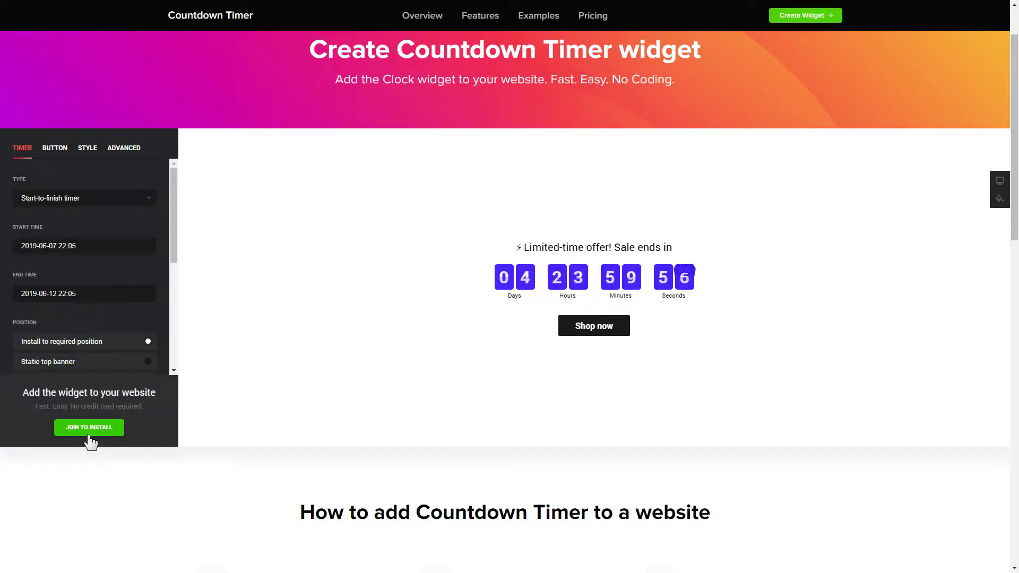
left_click(149, 199)
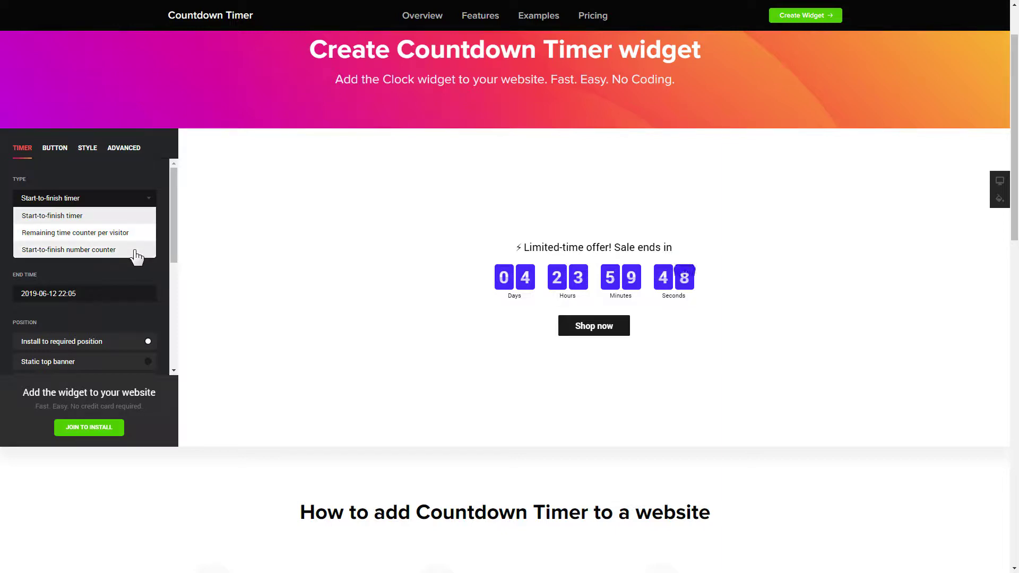
left_click(138, 216)
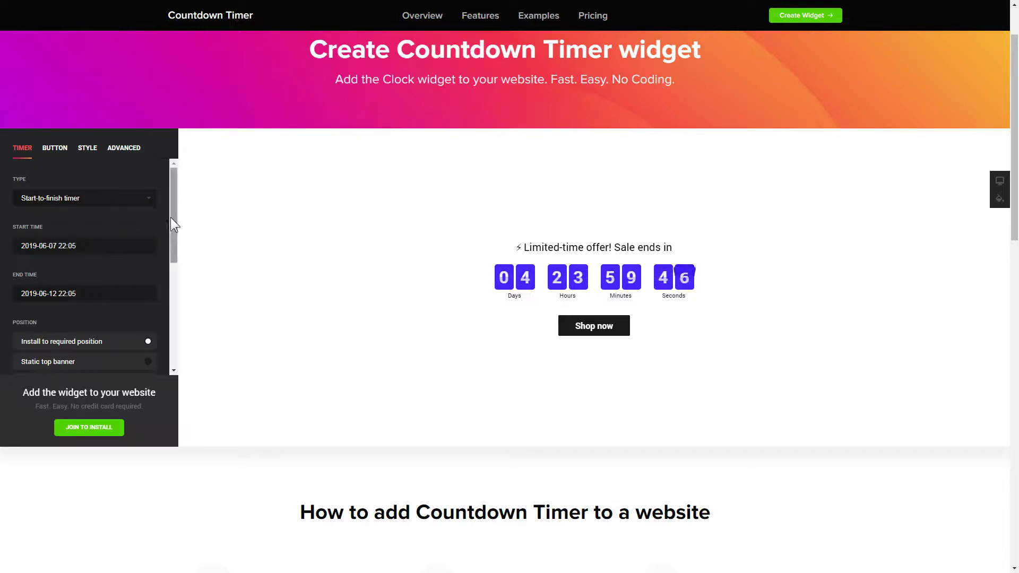
left_click_drag(171, 219, 165, 332)
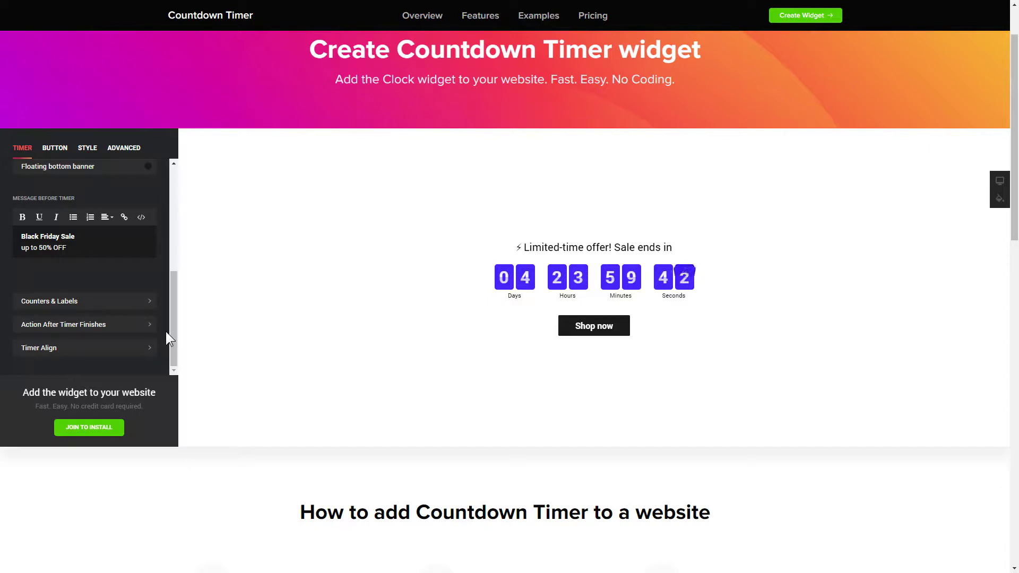
Browse the Button, Style and Advanced settings tabs, then return to Timer settings.
left_click(55, 148)
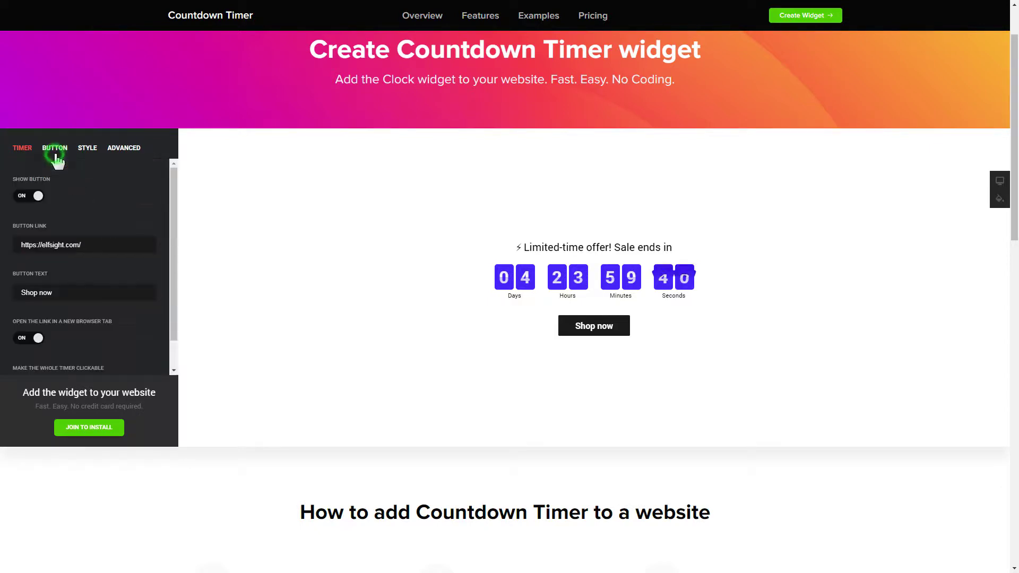
left_click(87, 149)
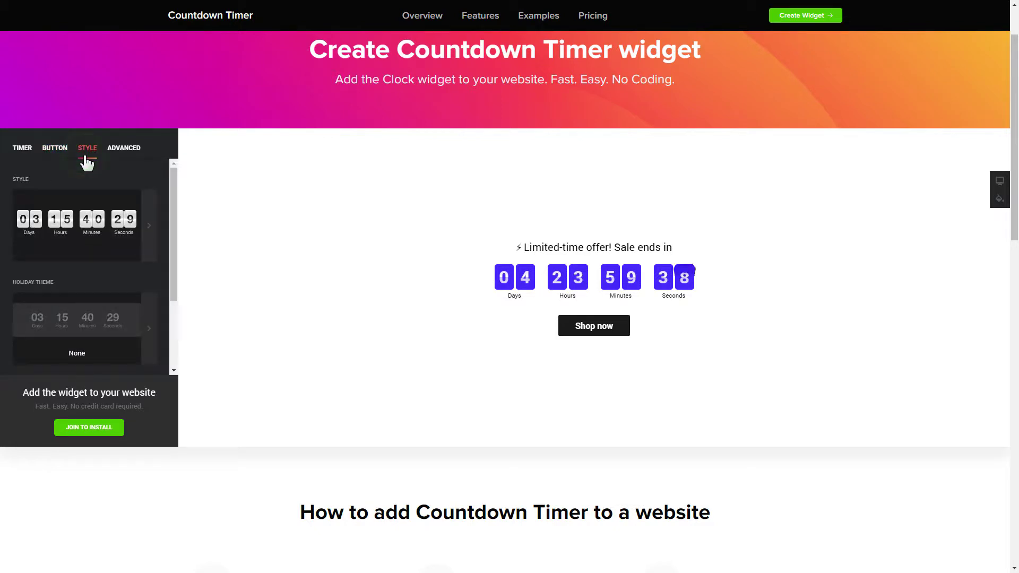
left_click(120, 148)
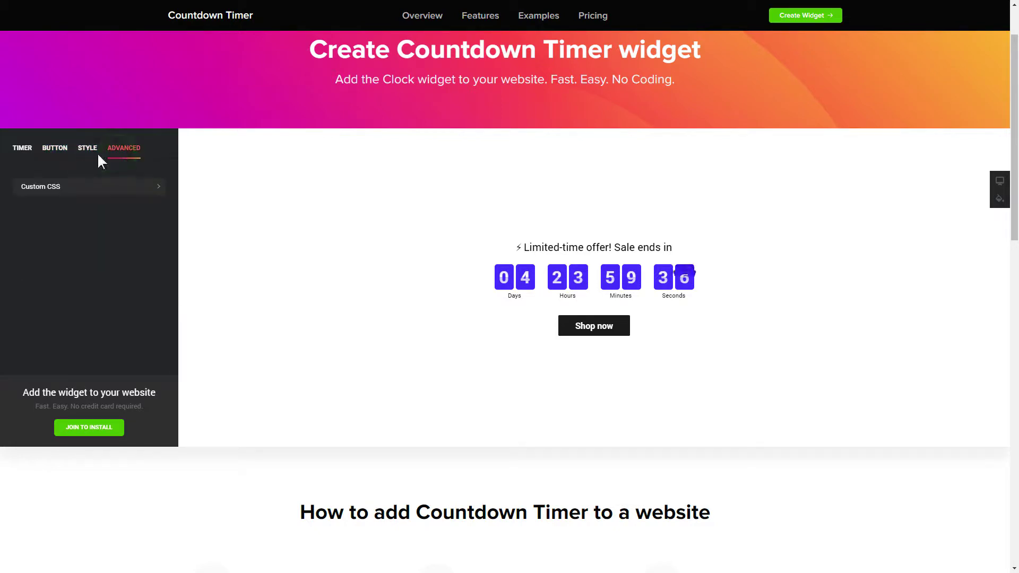
left_click(22, 150)
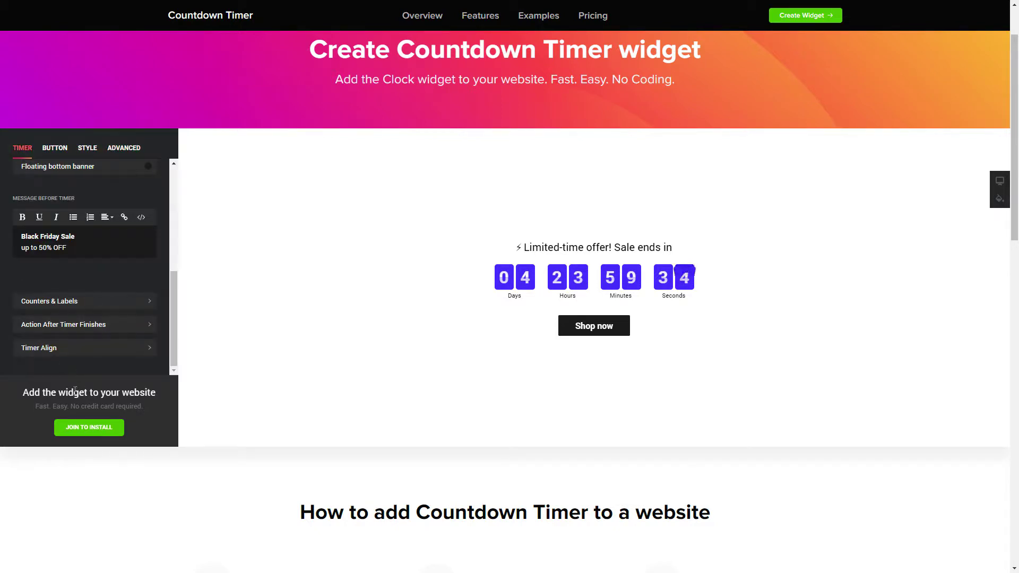
Create an Elfsight account with email and password from the Join to Install popup.
left_click(89, 428)
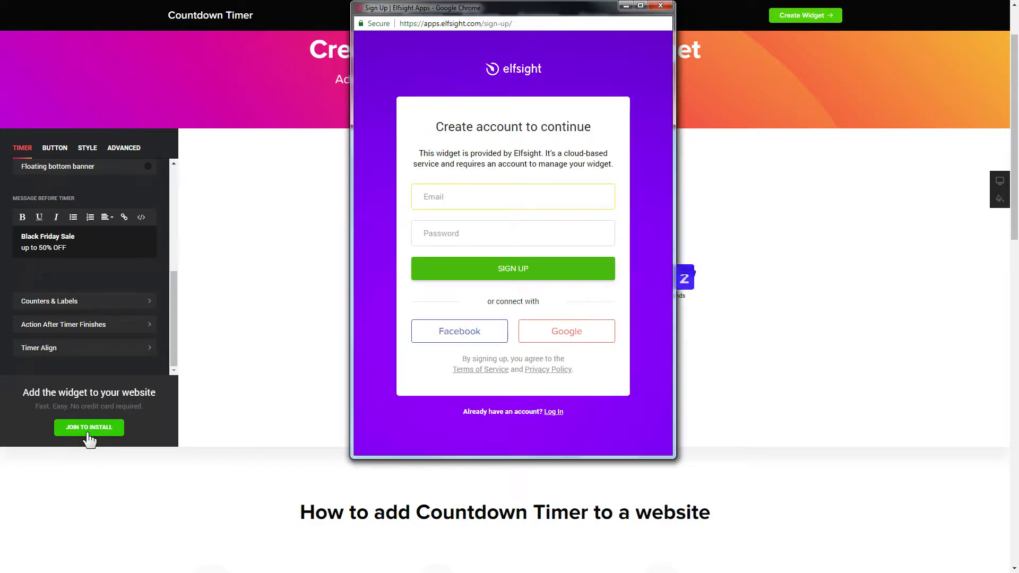
left_click(566, 197)
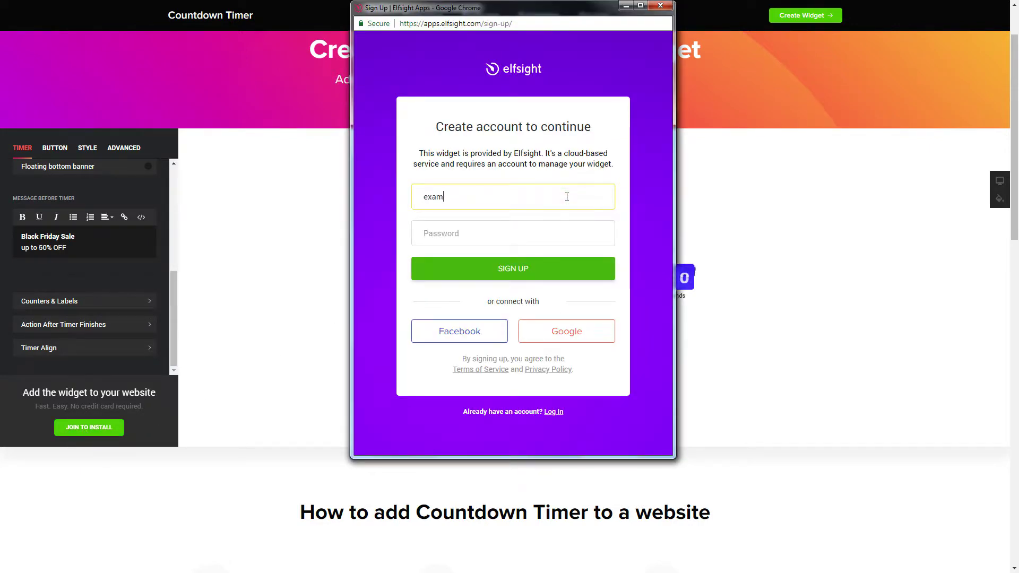
type("example@elfsight.com")
left_click(570, 234)
type("••••••••••")
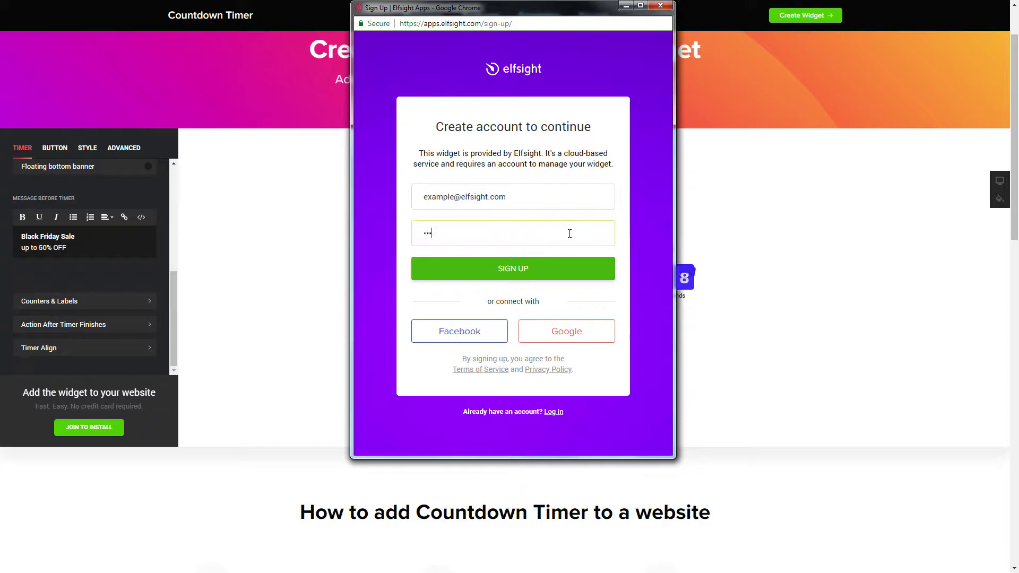
left_click(513, 269)
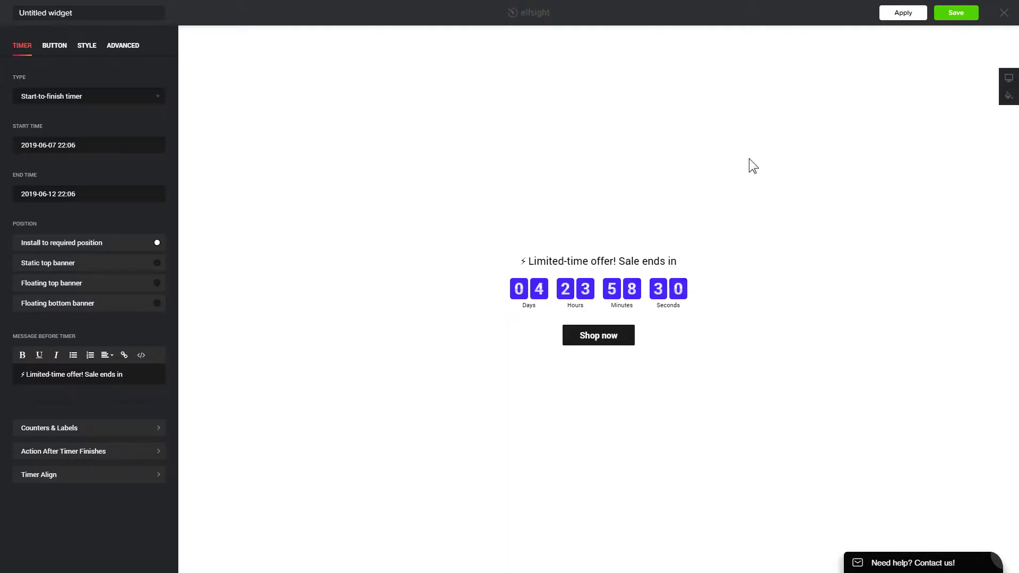
Save the countdown widget, subscribe to the free Lite plan, and copy its embed code.
left_click(956, 13)
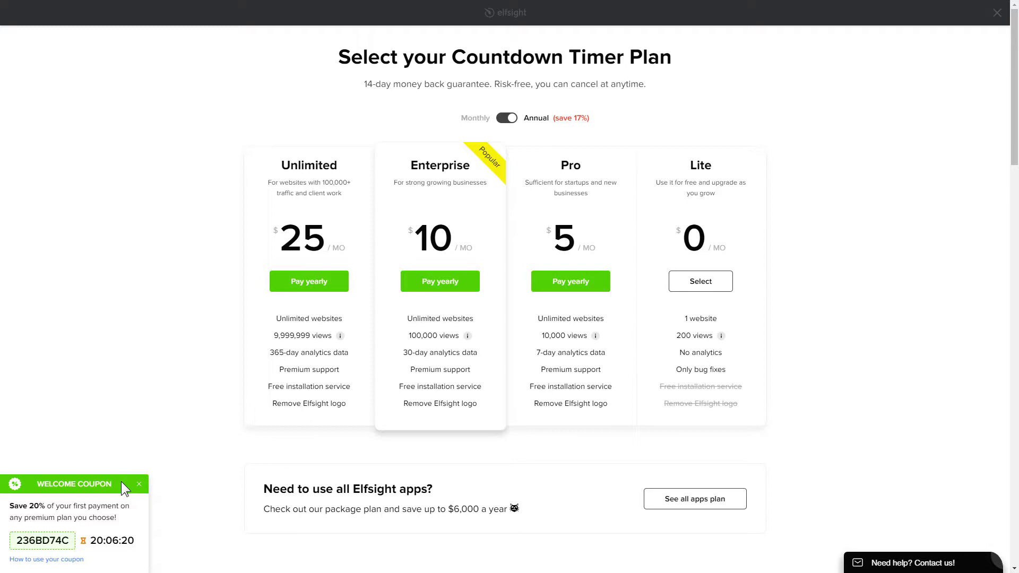
left_click(700, 281)
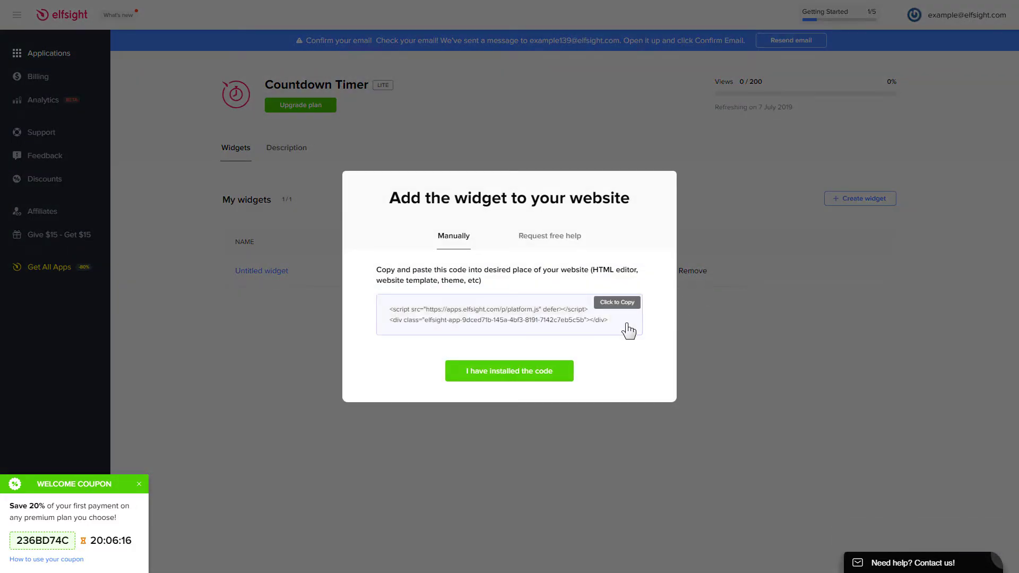
left_click(629, 325)
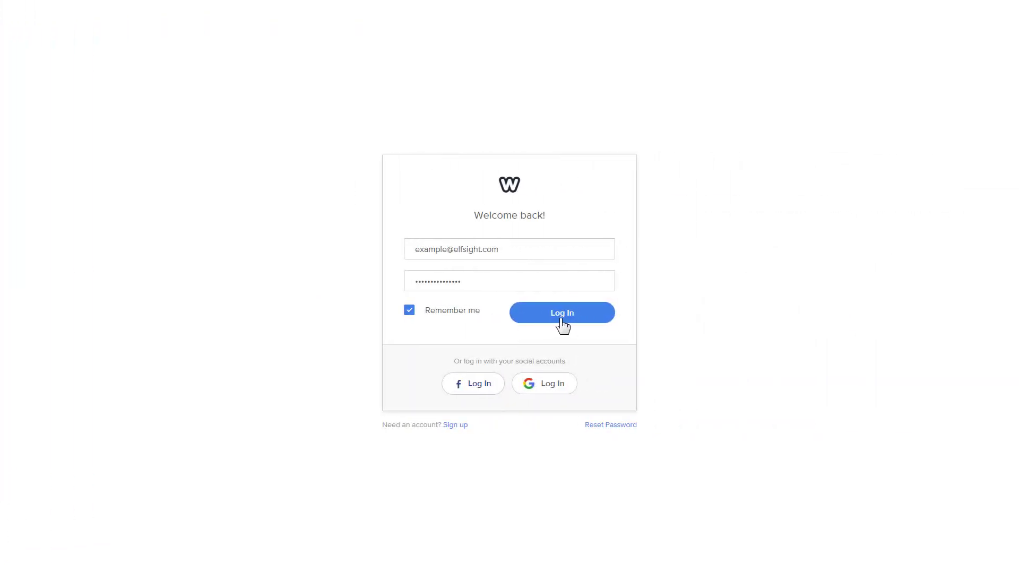
Log in to Weebly and open My Site with Edit Website.
left_click(562, 314)
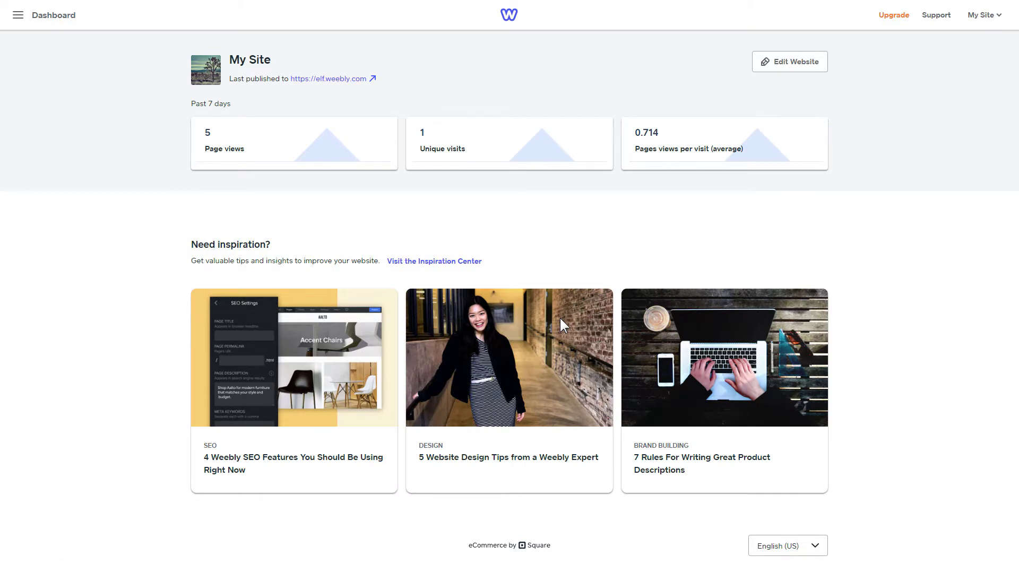
left_click(790, 61)
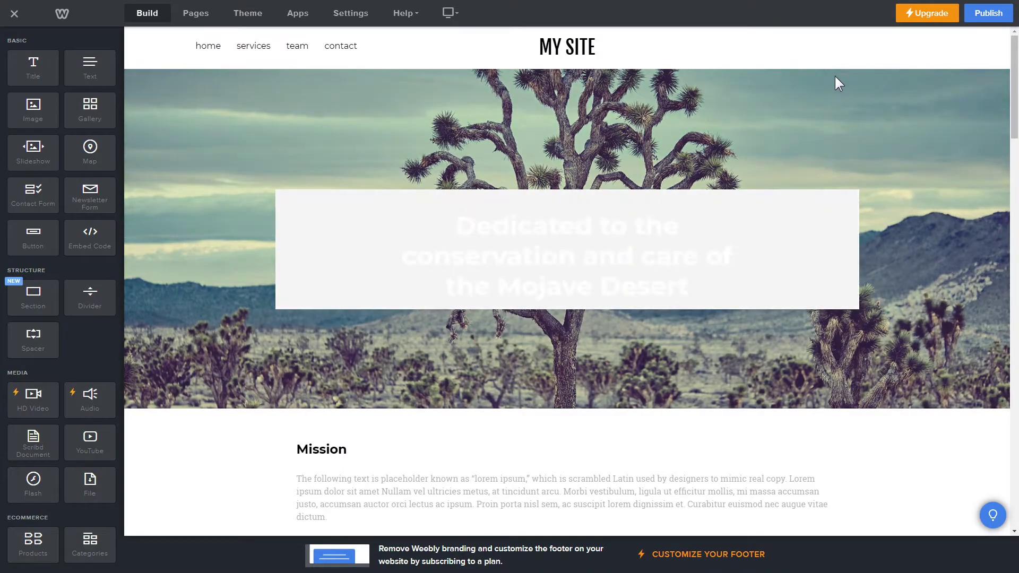
scroll(987, 239, "down", 5)
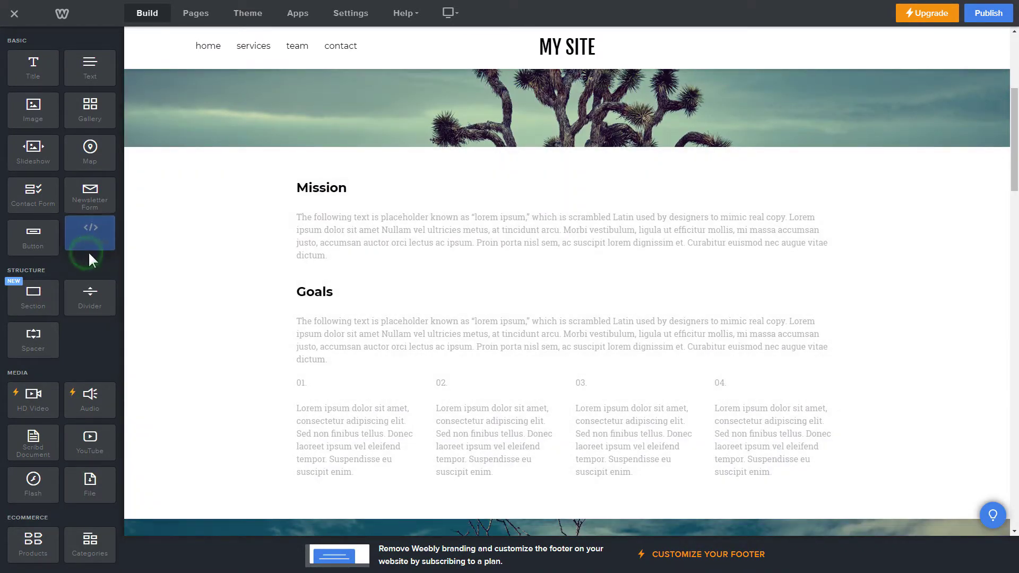
Add an Embed Code block under Mission, paste the Elfsight code as custom HTML, and publish.
left_click_drag(90, 237, 507, 270)
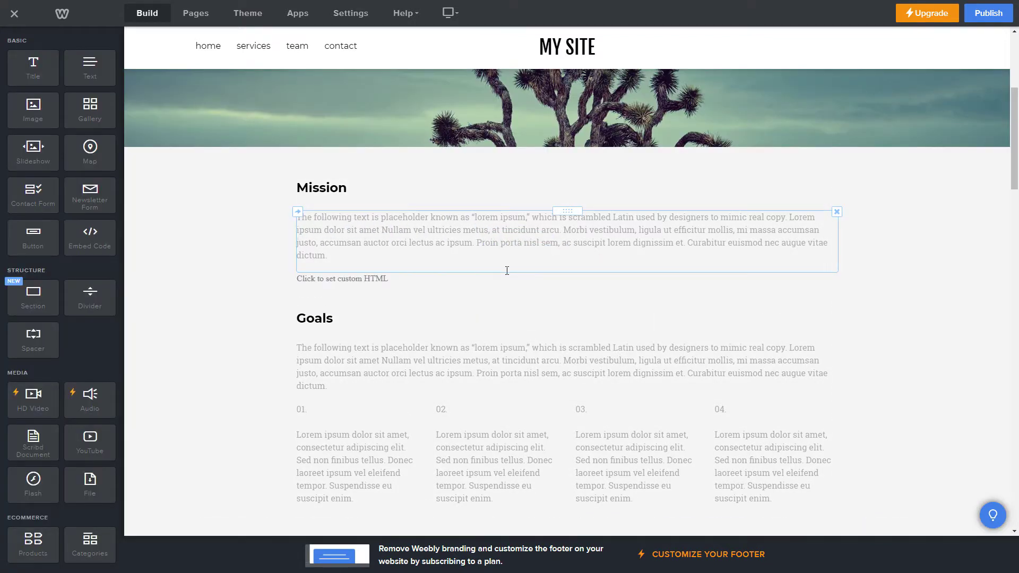
left_click(506, 281)
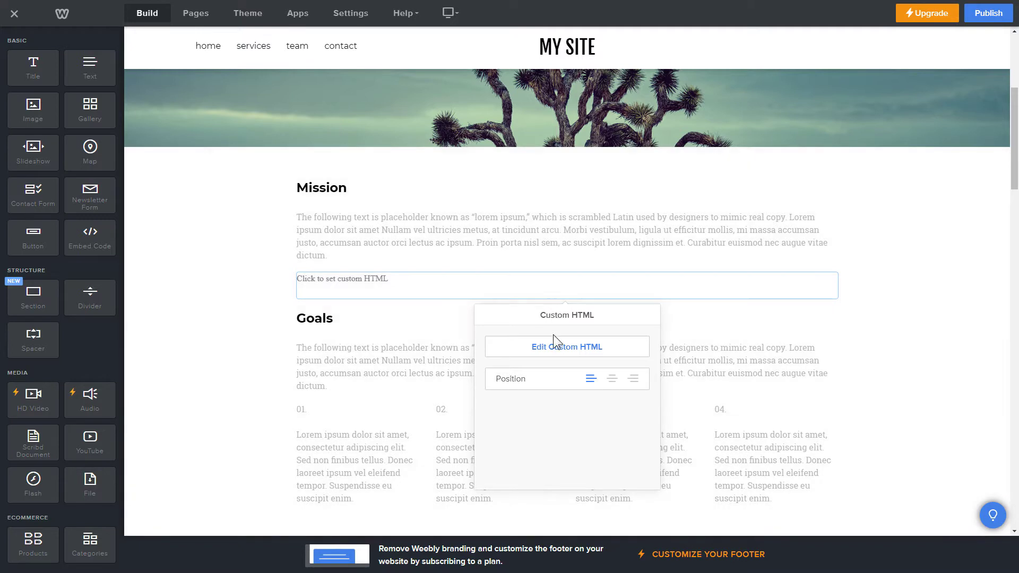
left_click(565, 358)
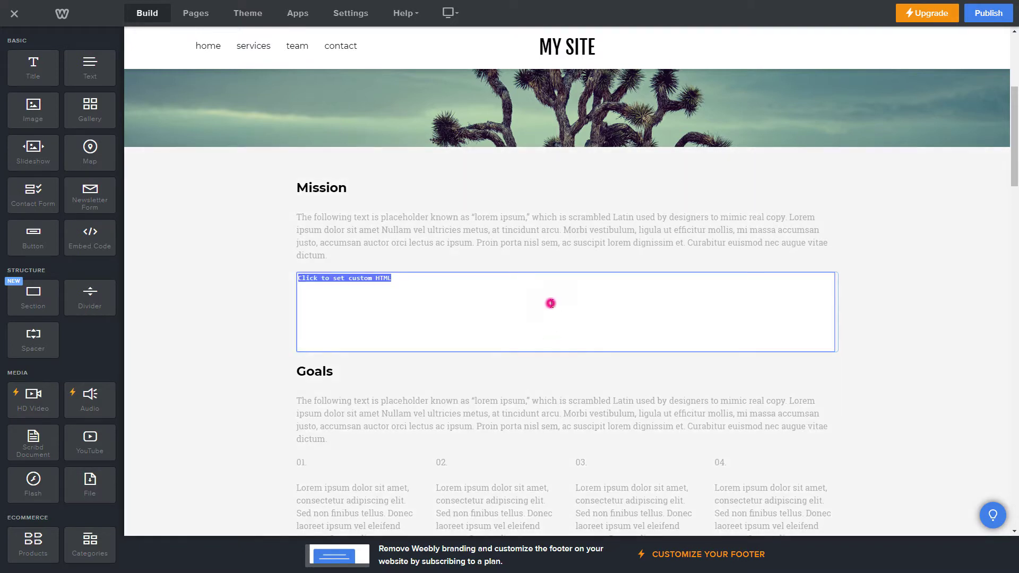
right_click(550, 304)
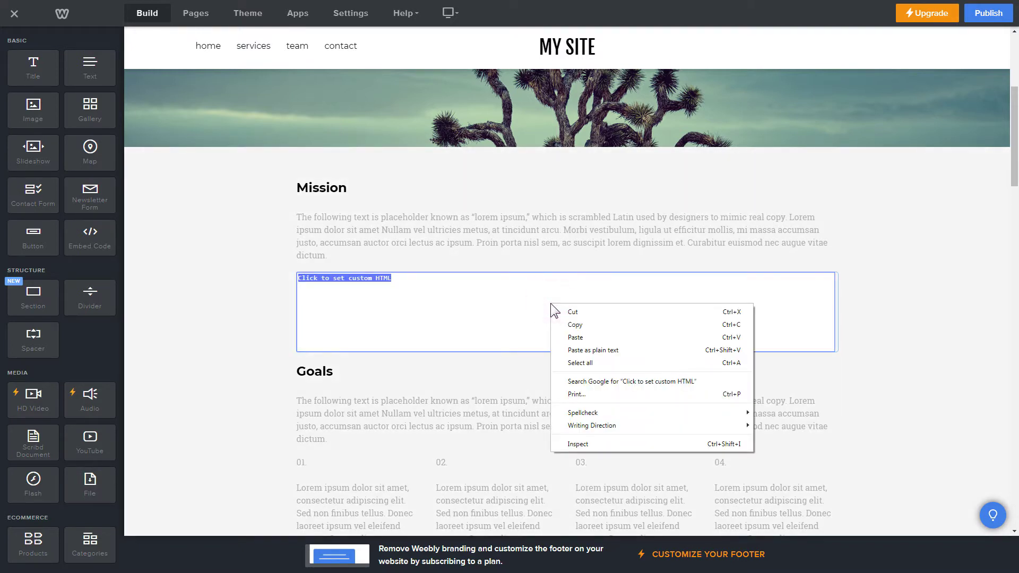
left_click(594, 337)
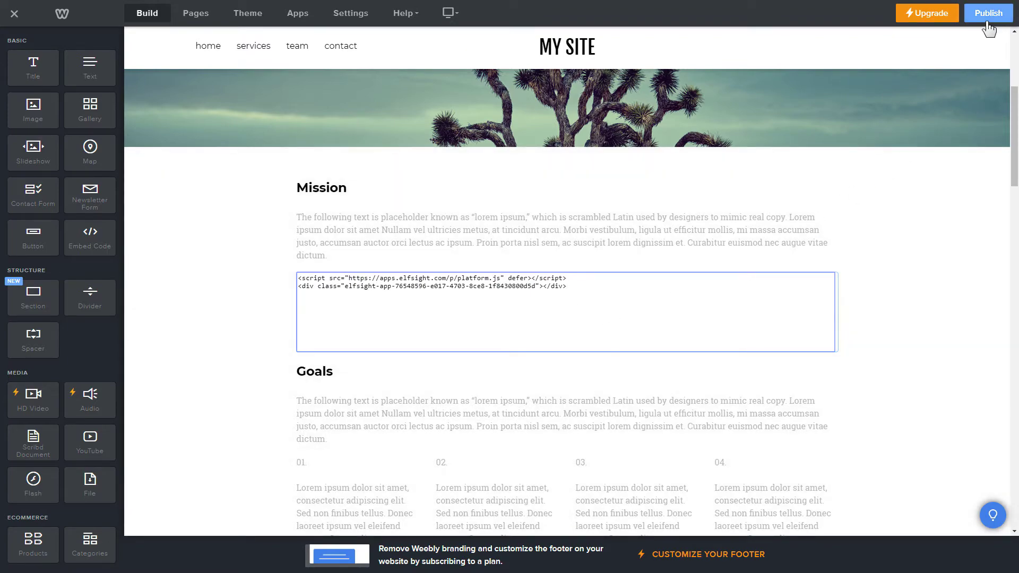
left_click(986, 16)
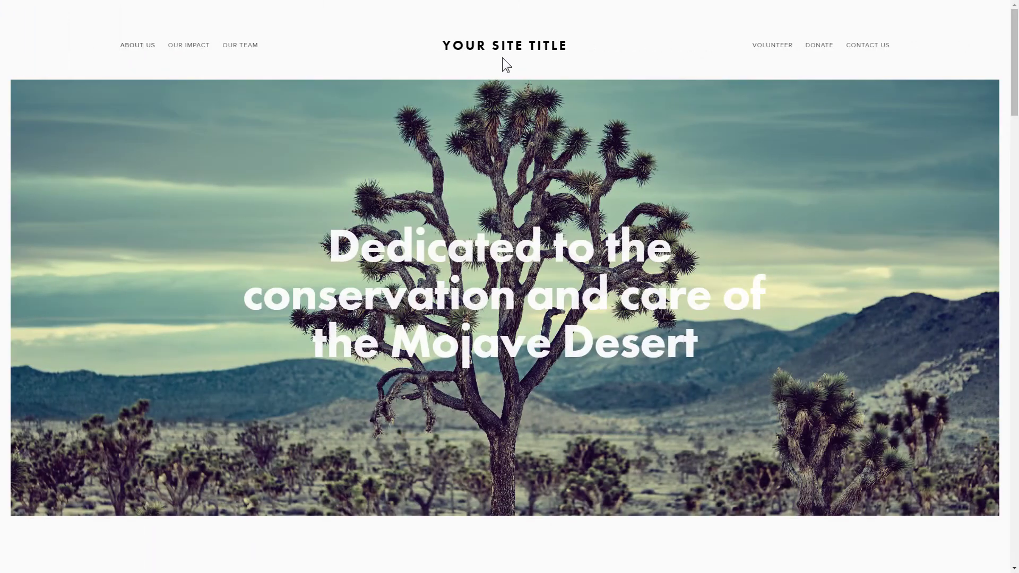
left_click_drag(1015, 102, 1015, 204)
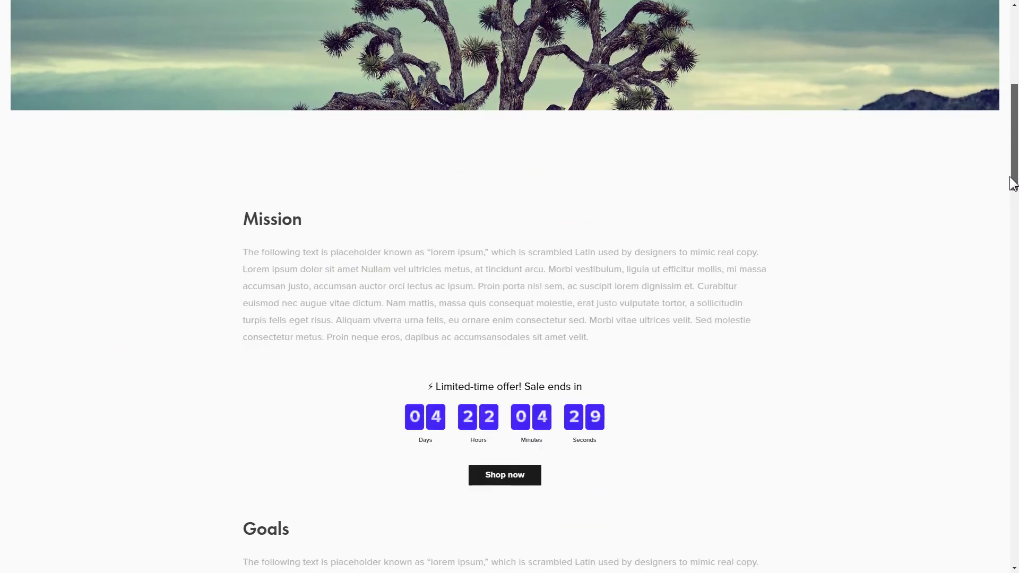